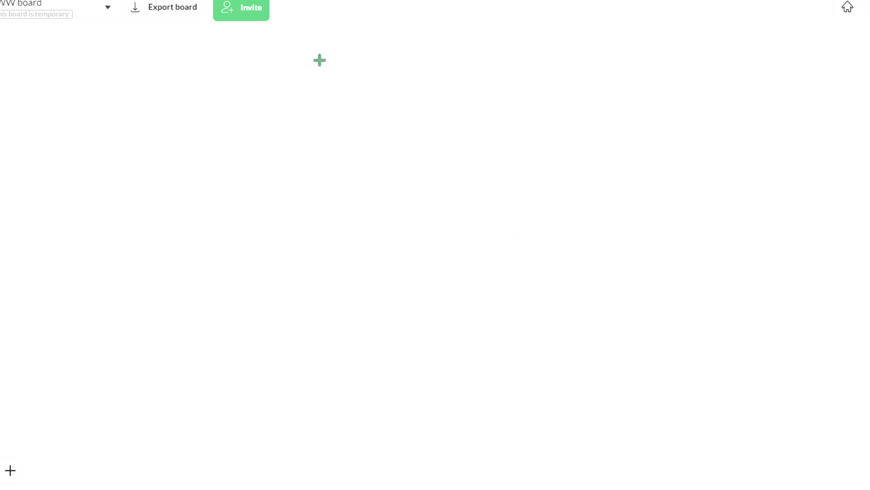
Step: Handwrite the title "AD Copy" across the blank whiteboard
mouse_move(247, 208)
left_mouse_down()
mouse_move(259, 136)
mouse_move(297, 232)
left_mouse_up()
left_click_drag(265, 177, 282, 166)
left_click_drag(327, 115, 333, 228)
left_click_drag(314, 114, 320, 214)
left_click_drag(495, 148, 532, 200)
left_click_drag(541, 166, 557, 178)
left_click_drag(570, 166, 582, 220)
mouse_move(570, 166)
left_mouse_down()
mouse_move(587, 169)
mouse_move(573, 188)
left_mouse_up()
left_click_drag(618, 205, 644, 176)
left_click_drag(618, 172, 623, 191)
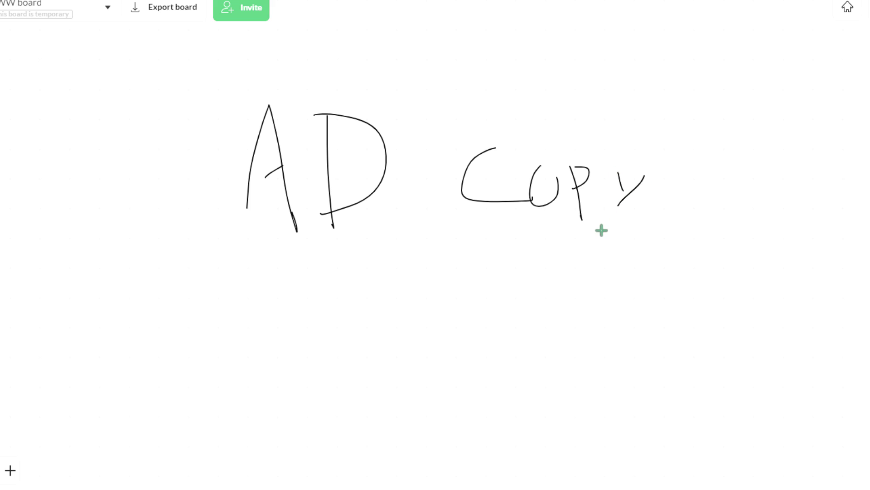
Step: Start on a blank whiteboard area, sketch a three-sided box outline and write "3 —" beneath it
left_click(10, 477)
mouse_move(332, 28)
left_mouse_down()
mouse_move(292, 279)
mouse_move(488, 304)
mouse_move(414, 34)
mouse_move(449, 36)
left_mouse_up()
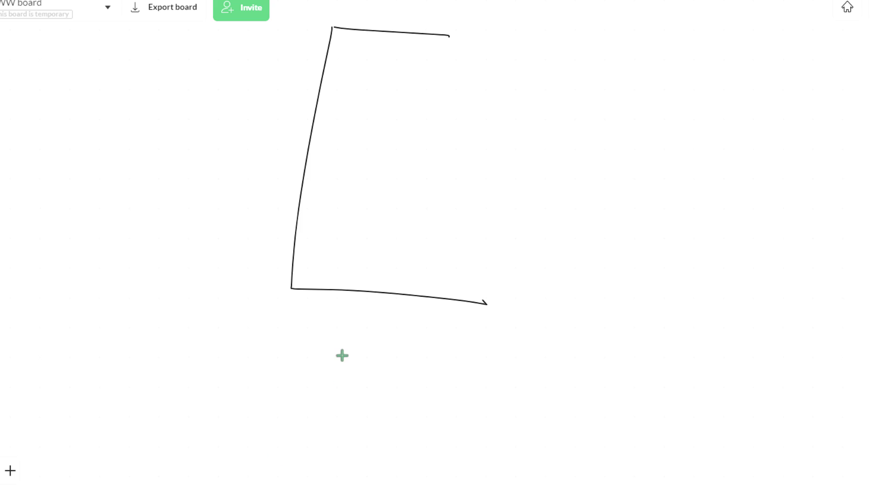
mouse_move(321, 354)
left_mouse_down()
mouse_move(355, 356)
mouse_move(342, 403)
left_mouse_up()
left_click_drag(388, 381, 445, 382)
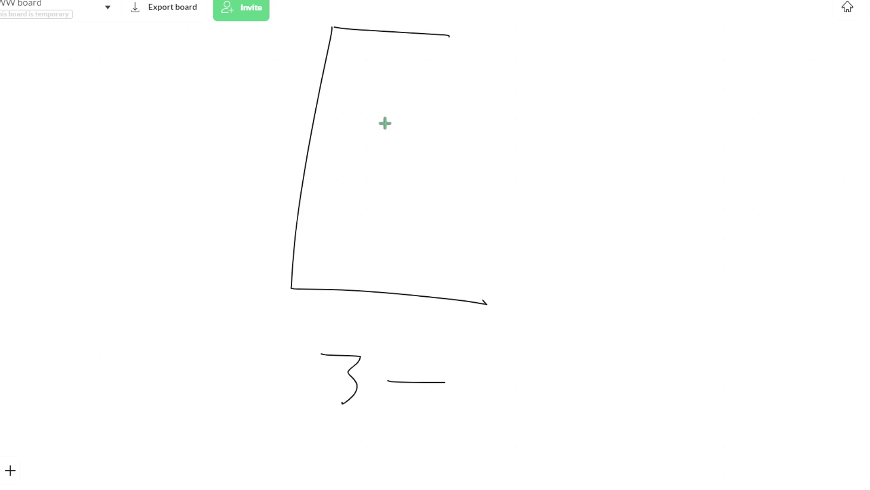
Step: Draw two arrows from the open side pointing into the box outline
left_click_drag(583, 44, 414, 104)
mouse_move(426, 90)
left_mouse_down()
mouse_move(412, 100)
mouse_move(434, 131)
left_mouse_up()
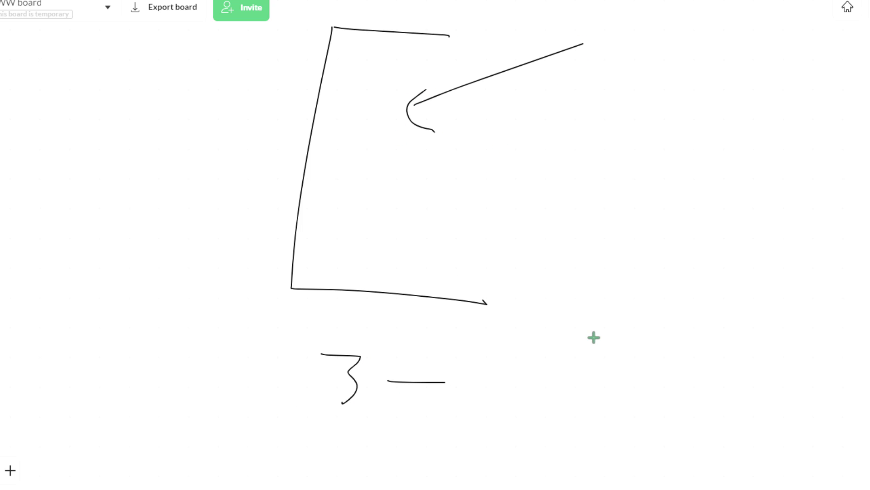
mouse_move(582, 323)
left_mouse_down()
mouse_move(426, 200)
mouse_move(441, 177)
left_mouse_up()
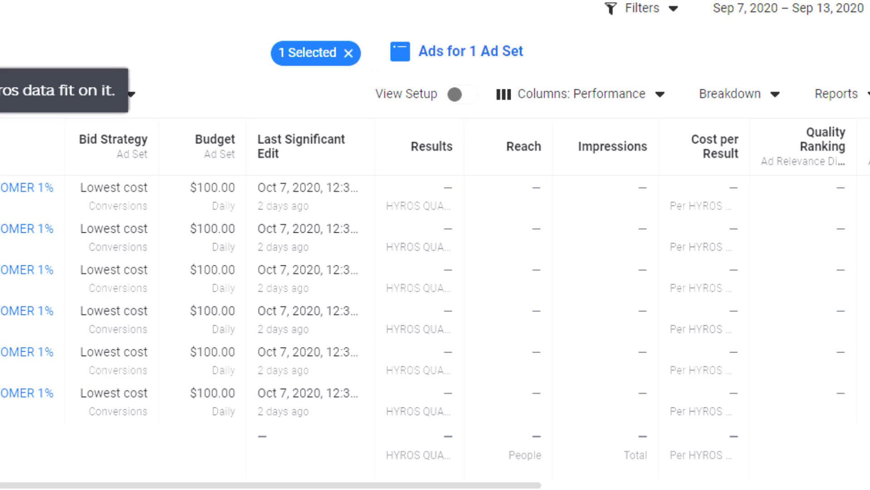
Step: Open the Scaling - Copy 2 ad in Facebook Ads Manager and compare its Facebook Feeds and Instagram Feed previews
mouse_move(204, 191)
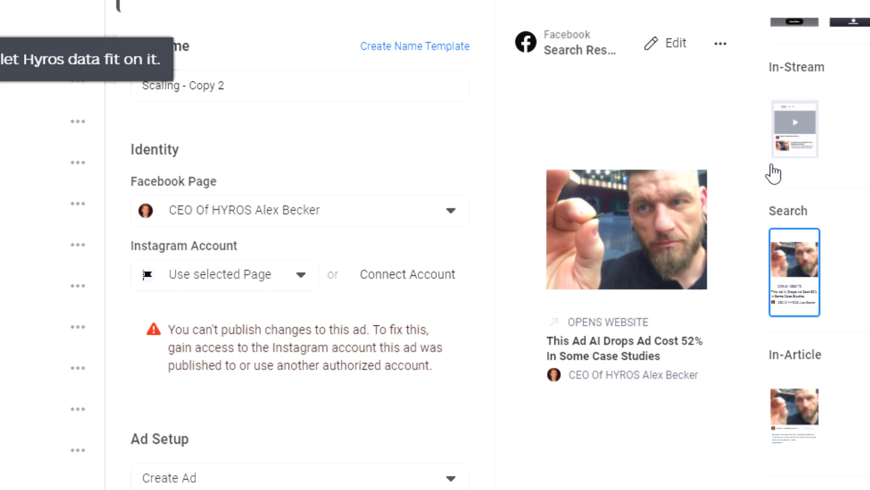
scroll(820, 268, "up", 10)
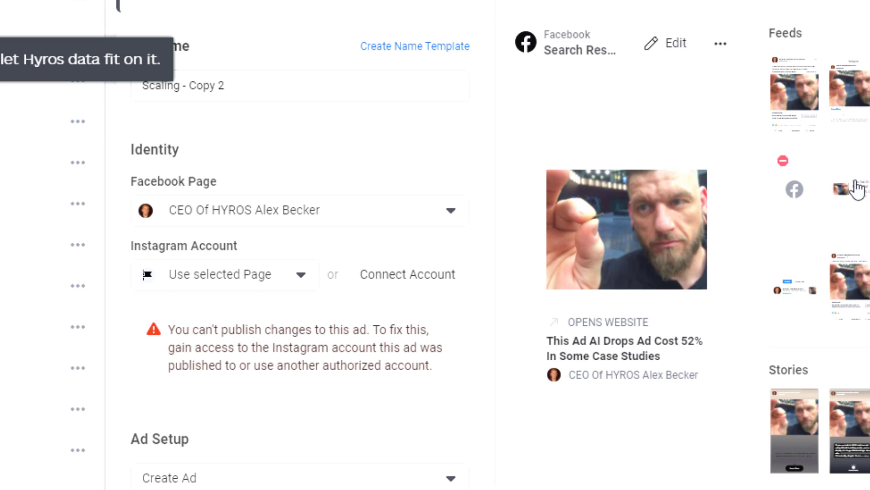
left_click(857, 103)
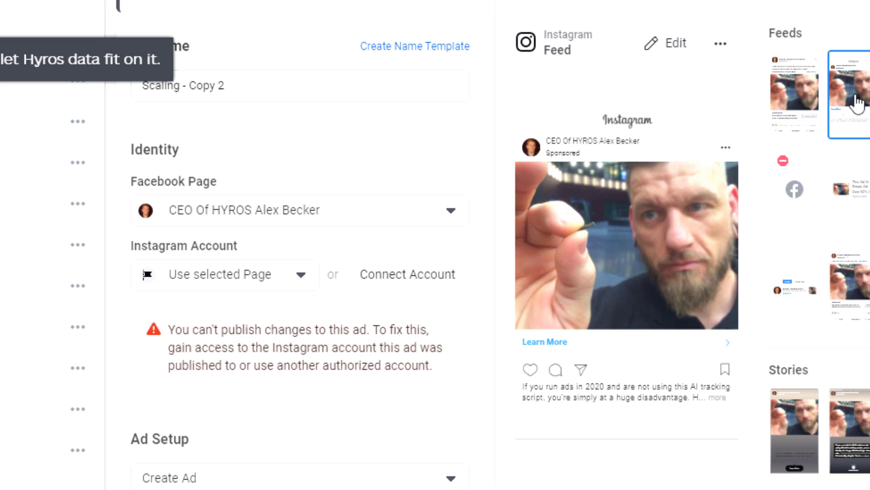
left_click(791, 82)
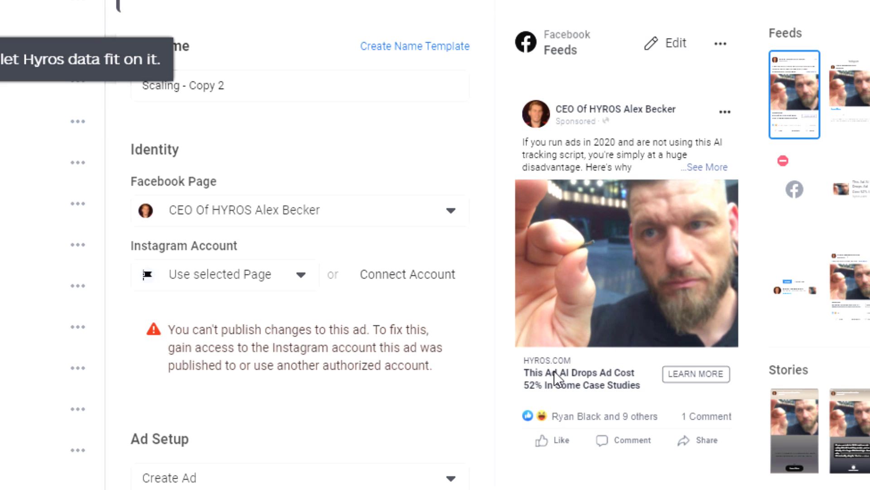
left_click(843, 104)
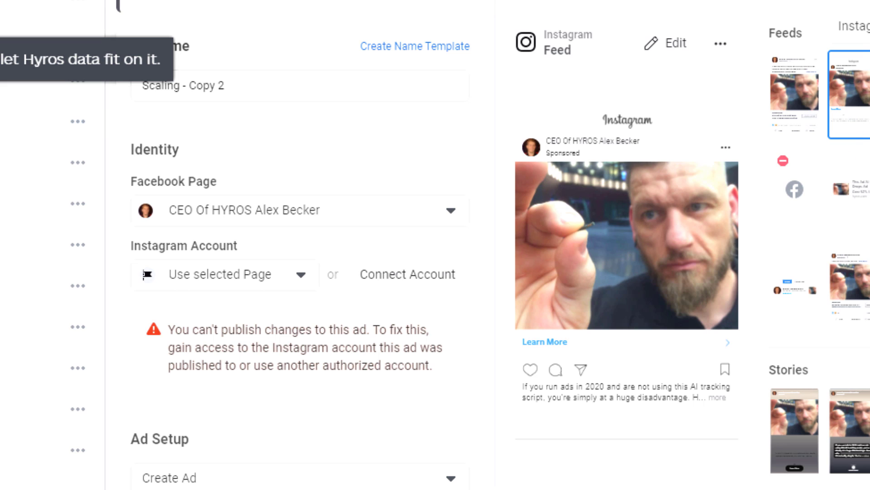
left_click(805, 98)
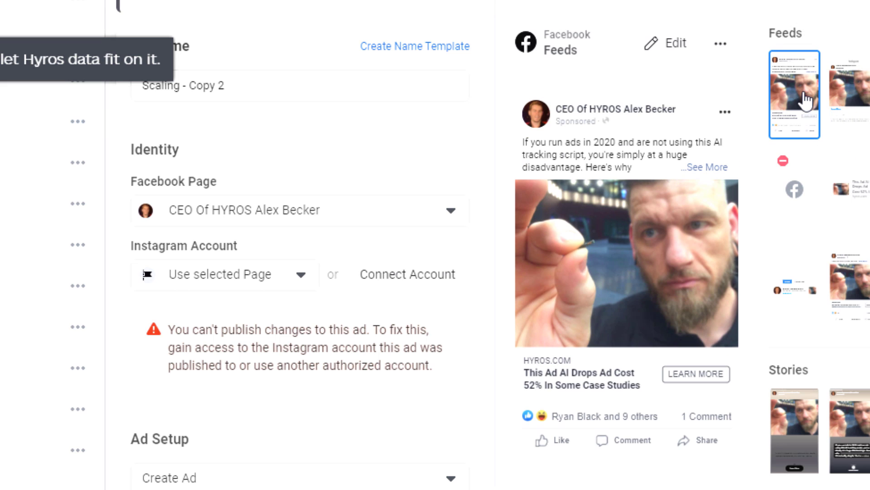
left_click(835, 95)
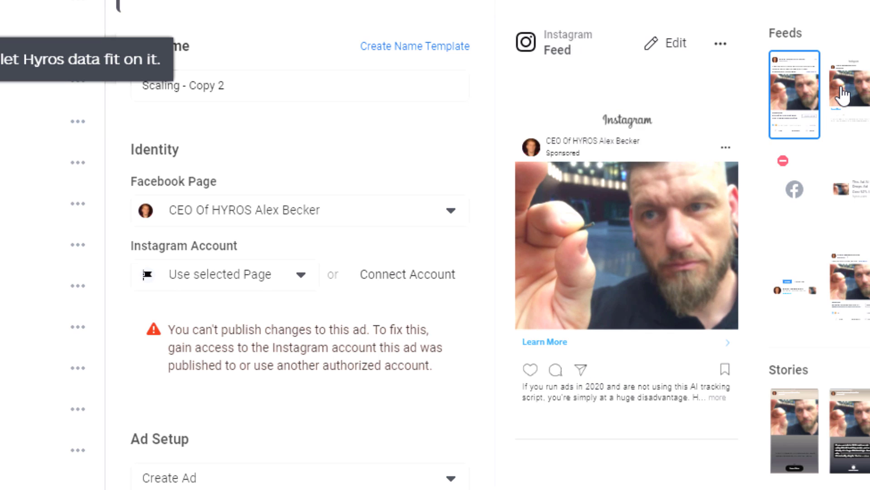
left_click(850, 196)
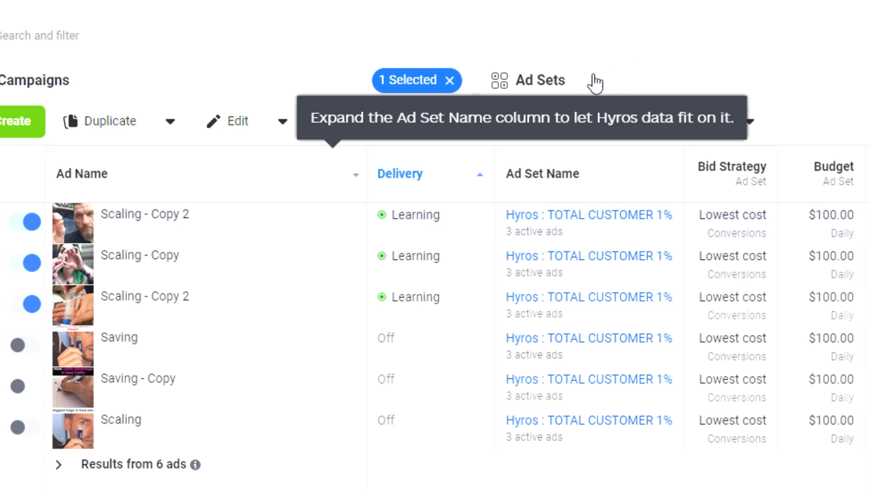
Step: Open the first Scaling - Copy 2 ad of the Hyros : TOTAL CUSTOMER 1% ad set, review its tracking settings and return to the ad sets
left_click(547, 86)
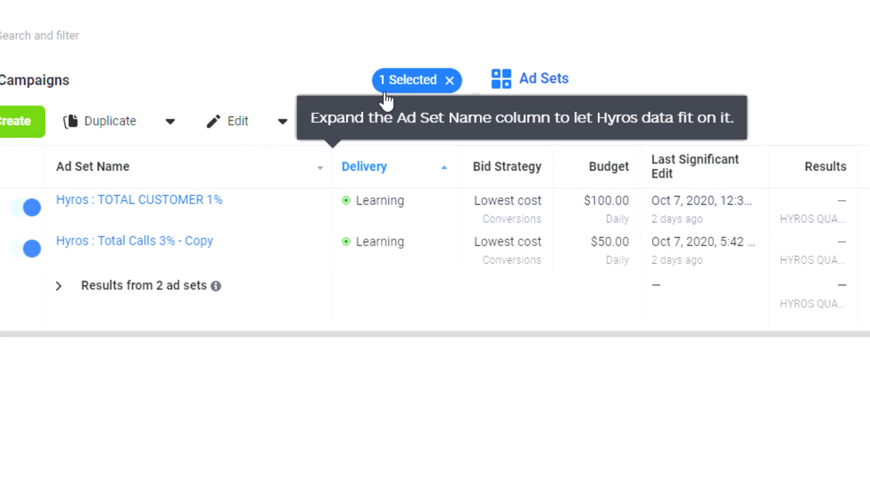
left_click(151, 201)
left_click(212, 230)
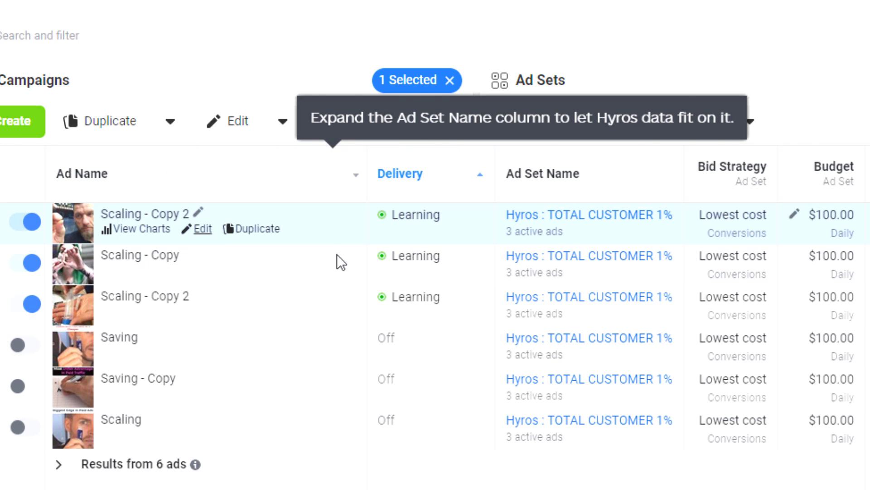
scroll(624, 377, "down", 20)
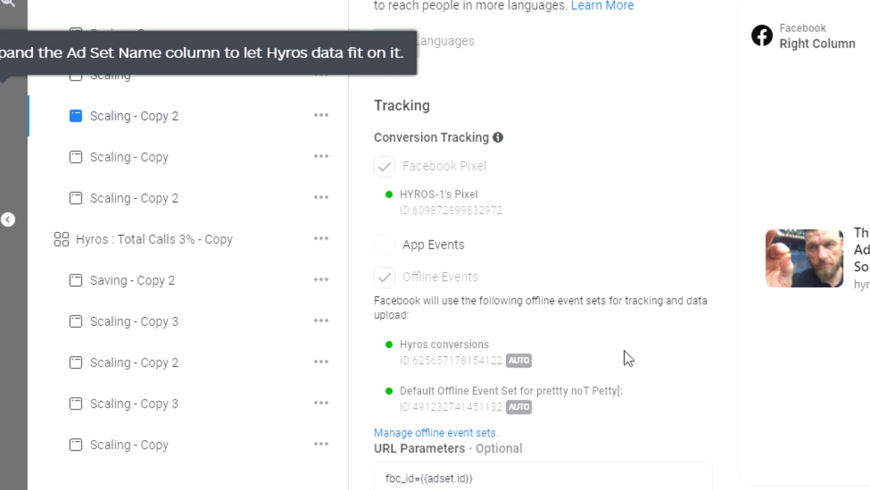
scroll(623, 356, "down", 4)
scroll(620, 366, "up", 14)
scroll(619, 380, "up", 10)
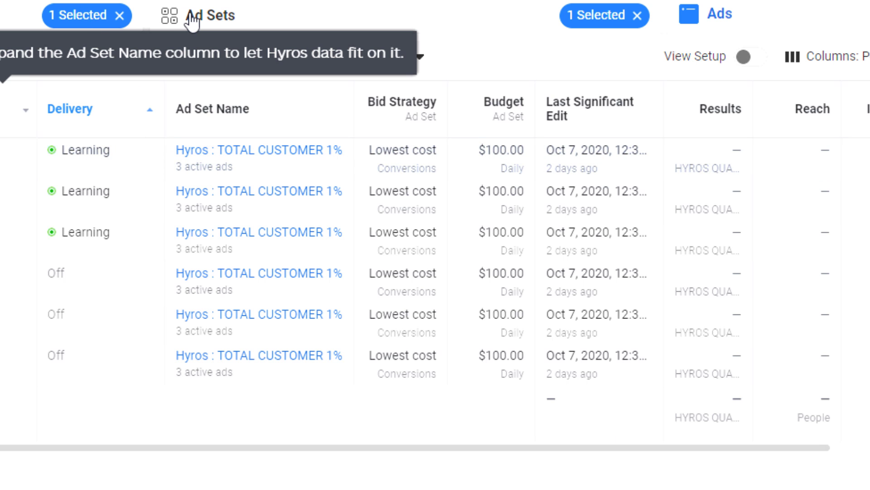
left_click(177, 26)
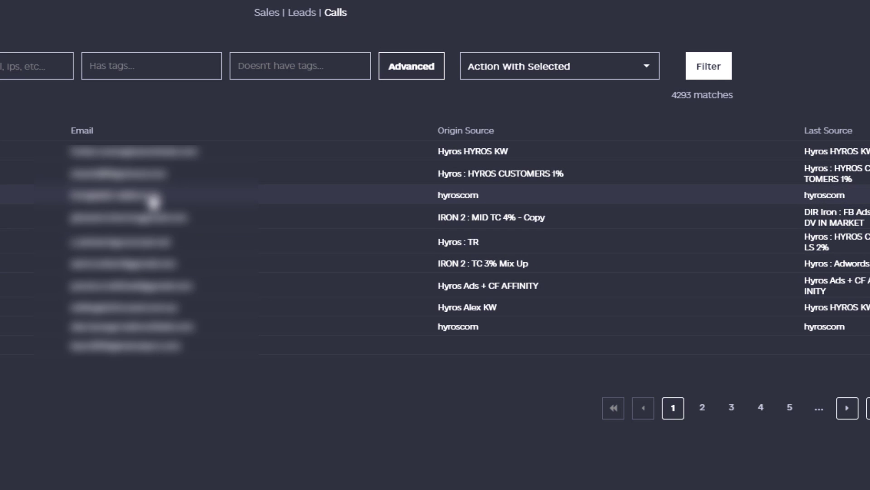
Step: In the Hyros calls report, open the journey of the IRON 2 : MID TC 4% - Copy lead and compare its first click and call dates
left_click(156, 218)
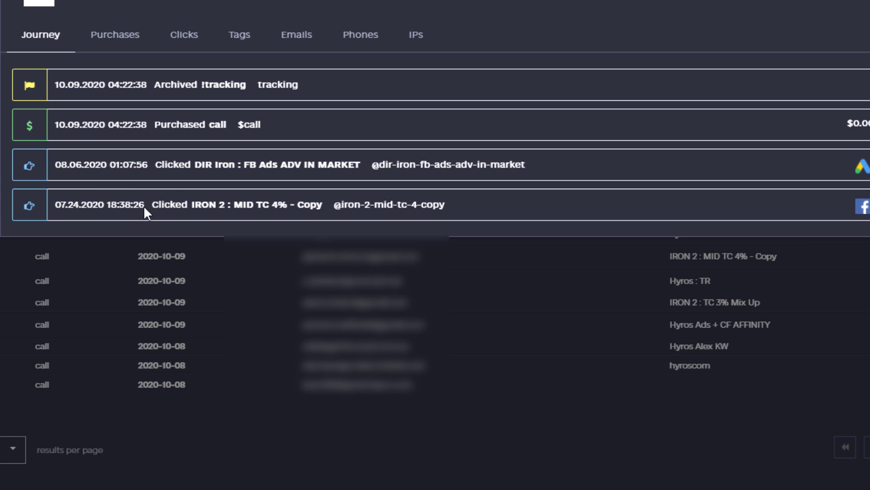
left_click_drag(55, 205, 134, 206)
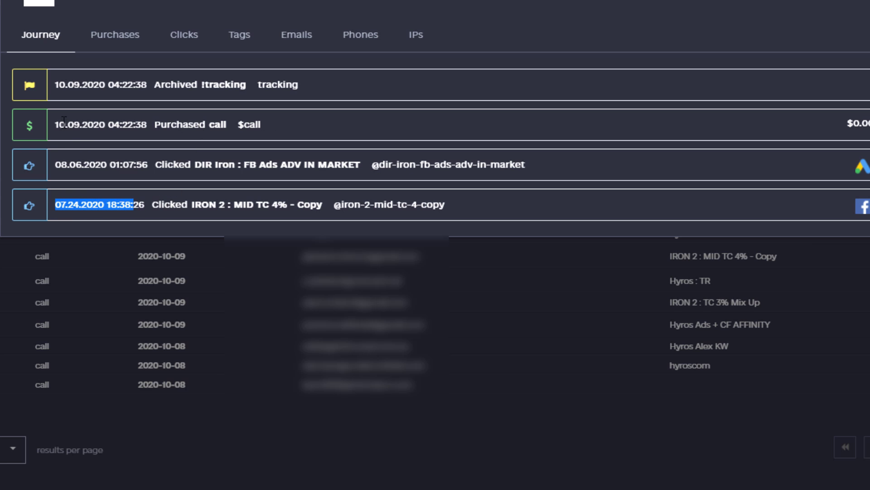
left_click_drag(59, 123, 136, 125)
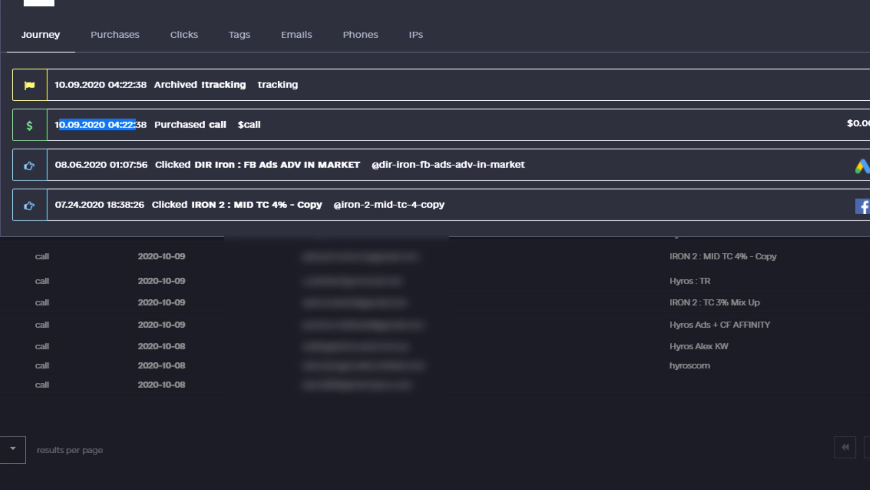
left_click(56, 127)
left_click_drag(207, 124, 108, 124)
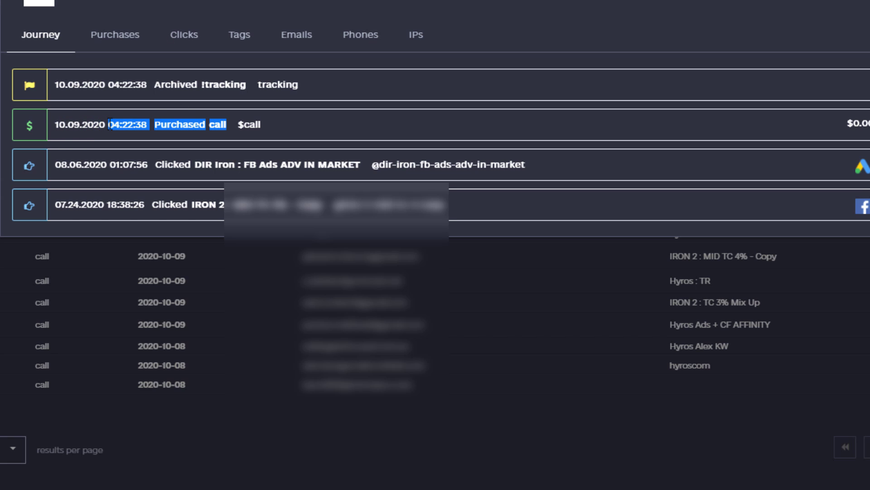
left_click(501, 247)
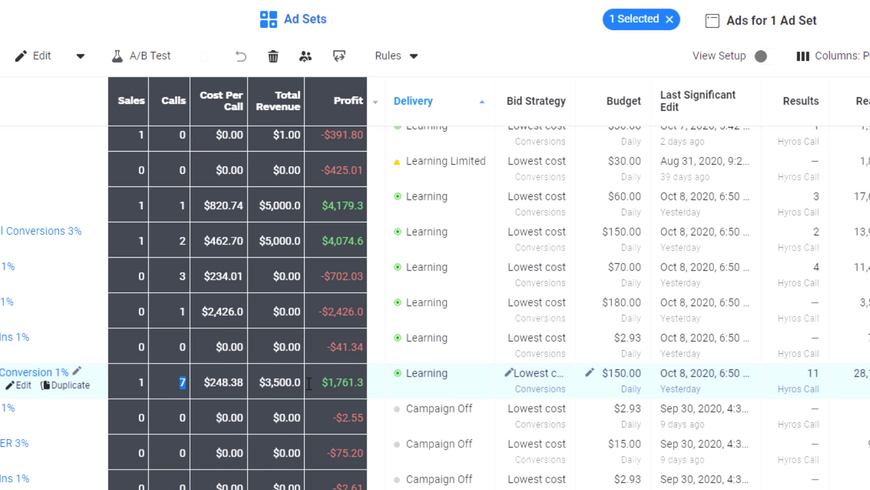
Step: In the Ads Manager ad sets, compare Hyros calls with reported results for the Conversion 1% and $180 ad sets, and highlight the $60 ad set's profit
double_click(816, 373)
left_click_drag(821, 373, 797, 381)
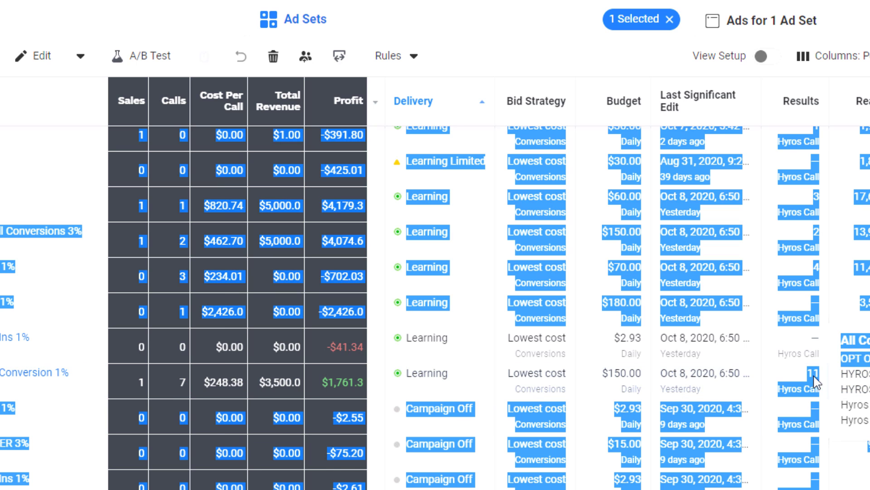
left_click(803, 380)
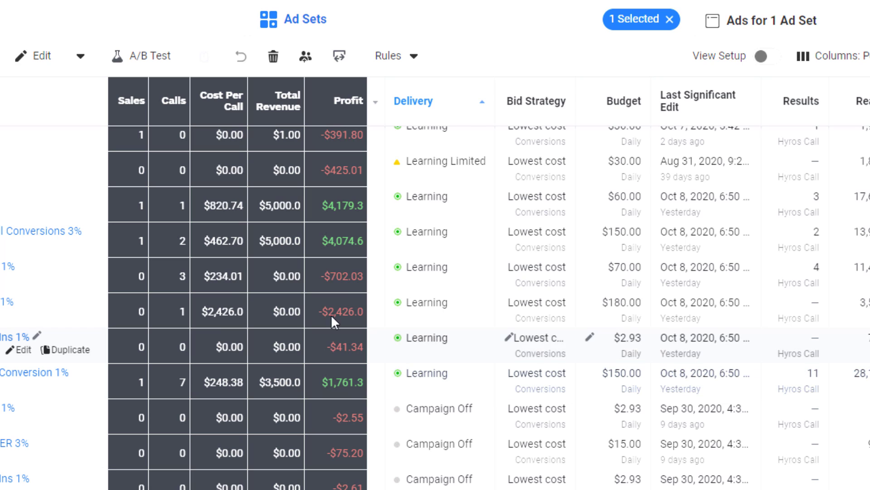
double_click(184, 311)
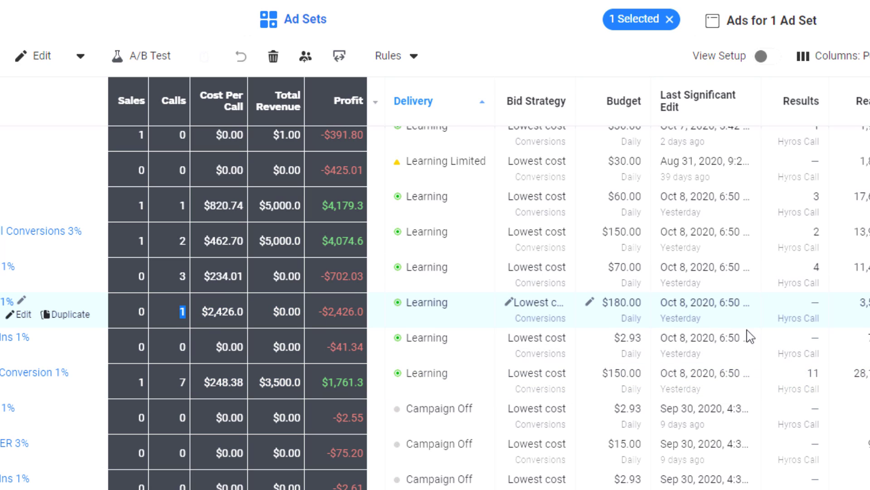
left_click_drag(813, 300, 821, 315)
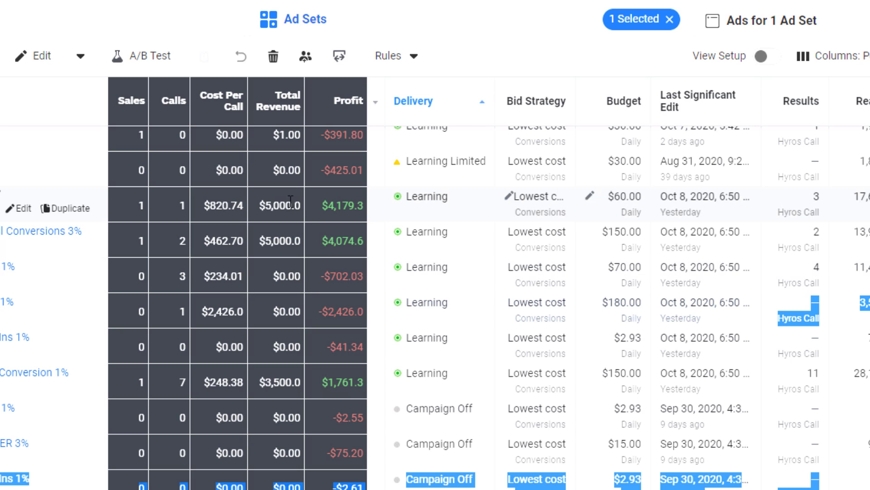
left_click_drag(323, 206, 356, 207)
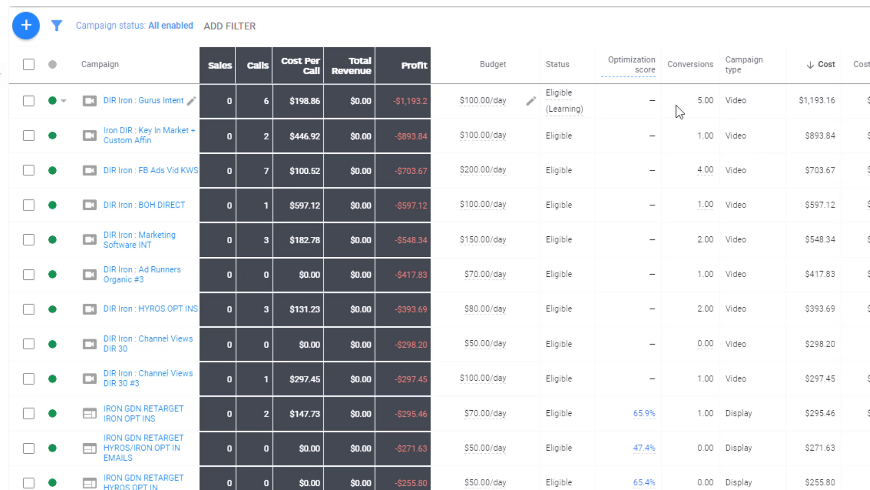
Step: Switch to Google Ads and highlight the conversions of the DIR Iron : Gurus Intent campaign
double_click(706, 100)
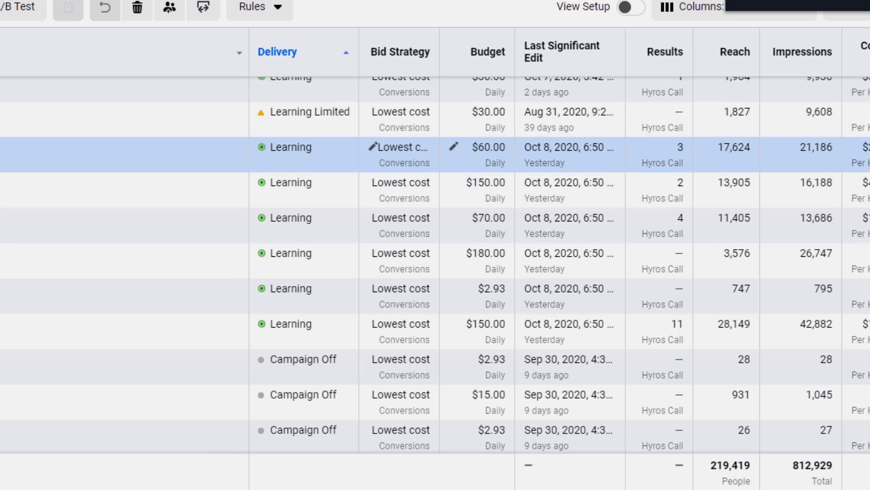
Step: Open the Scaling - Copy 3 ad in Ads Manager, read through its primary text and highlight the opening sentence
left_click(413, 2)
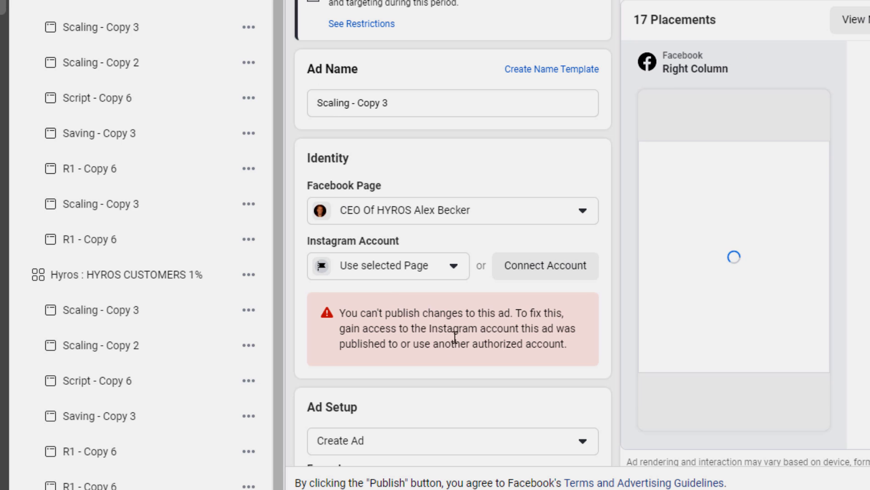
scroll(456, 345, "down", 10)
scroll(456, 346, "down", 15)
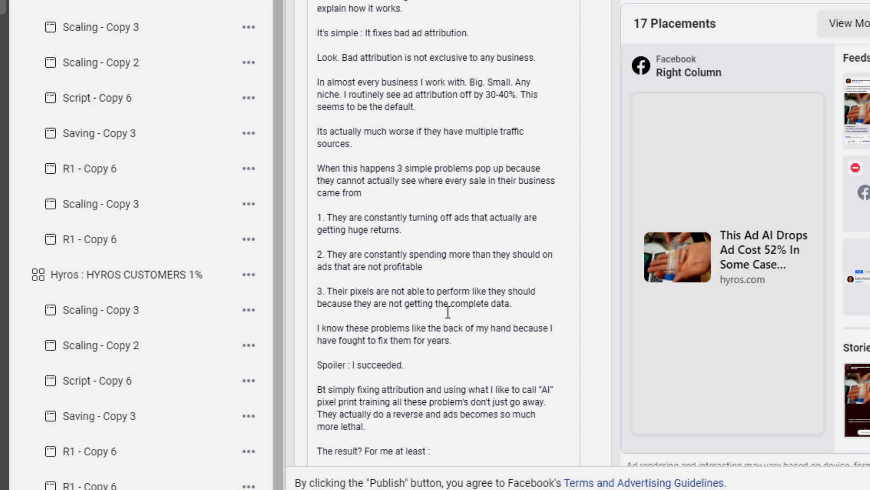
scroll(474, 286, "up", 8)
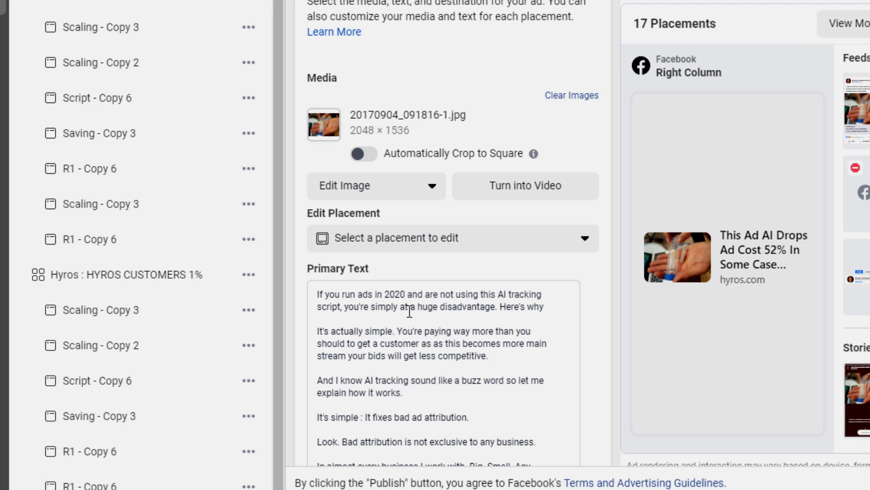
mouse_move(788, 240)
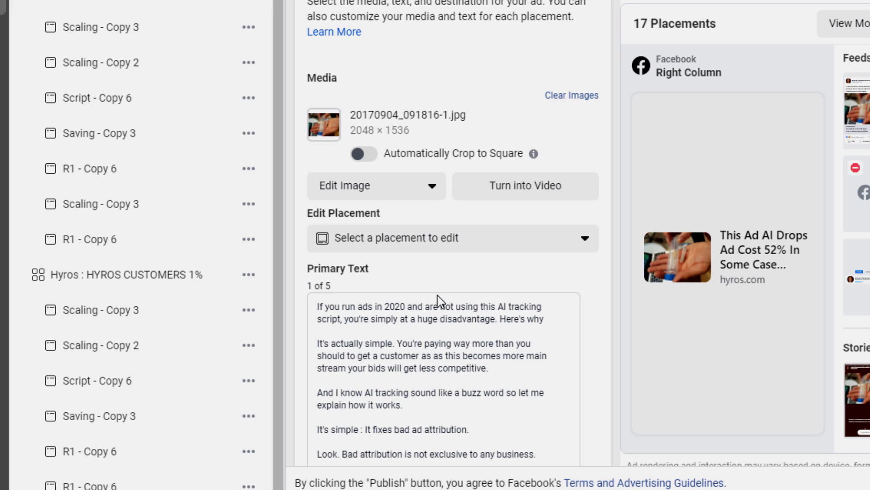
left_click_drag(327, 304, 467, 336)
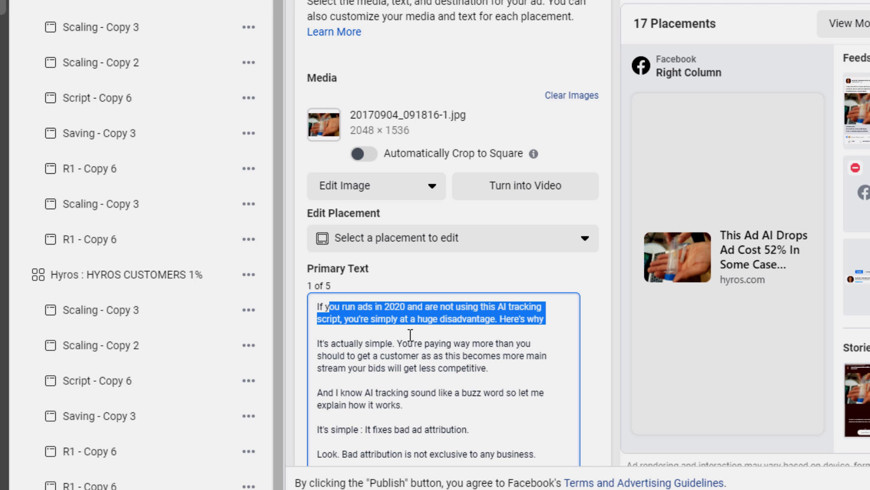
mouse_move(756, 267)
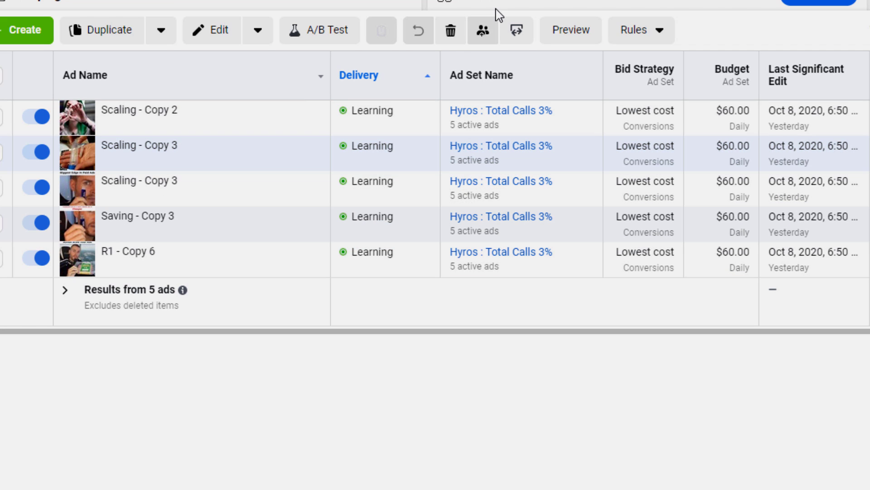
Step: Go to the Hyros TESTING AI ADS campaign and open the Scaling - Copy 2 ad of the Hyros : Total Calls 3% - Copy ad set
left_click(496, 8)
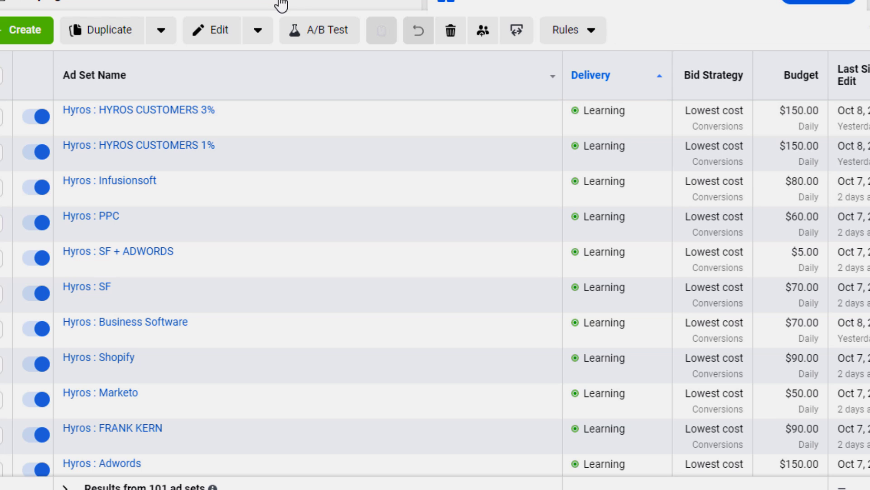
left_click(281, 5)
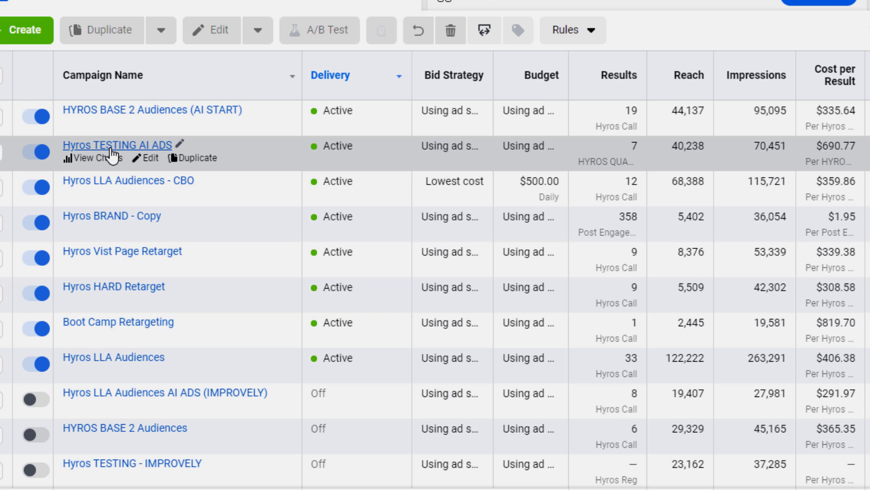
left_click(117, 146)
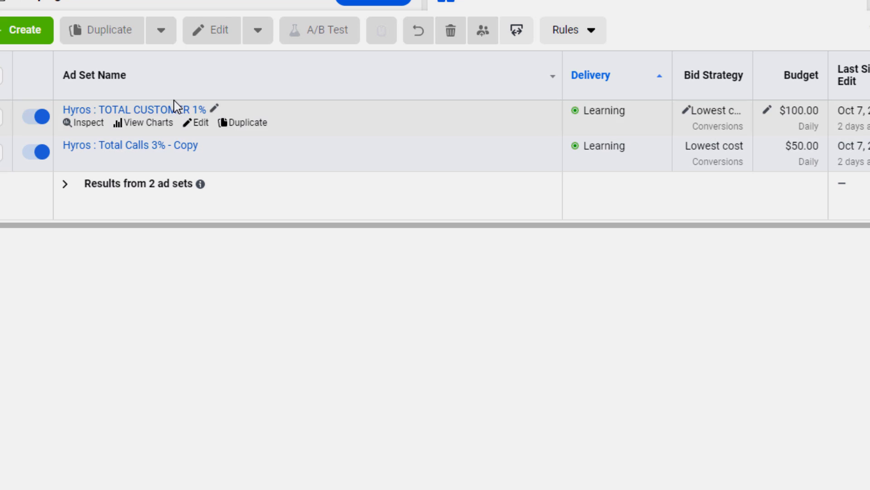
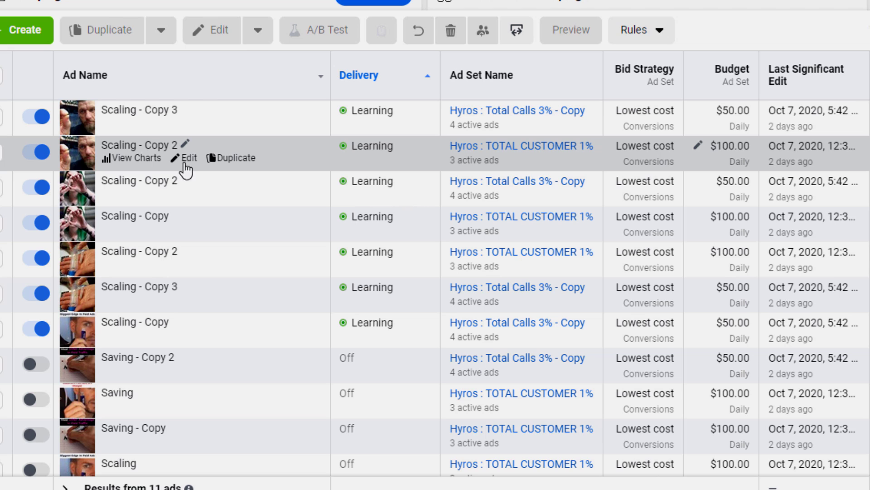
left_click(190, 168)
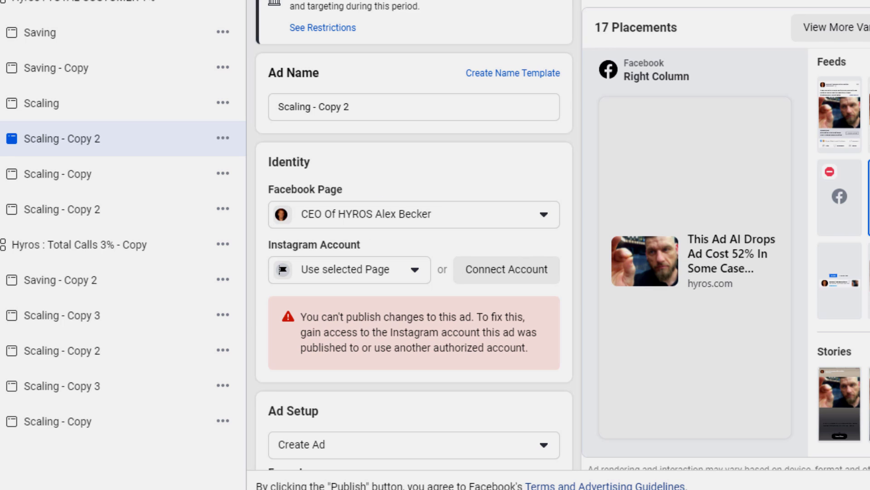
left_click(62, 351)
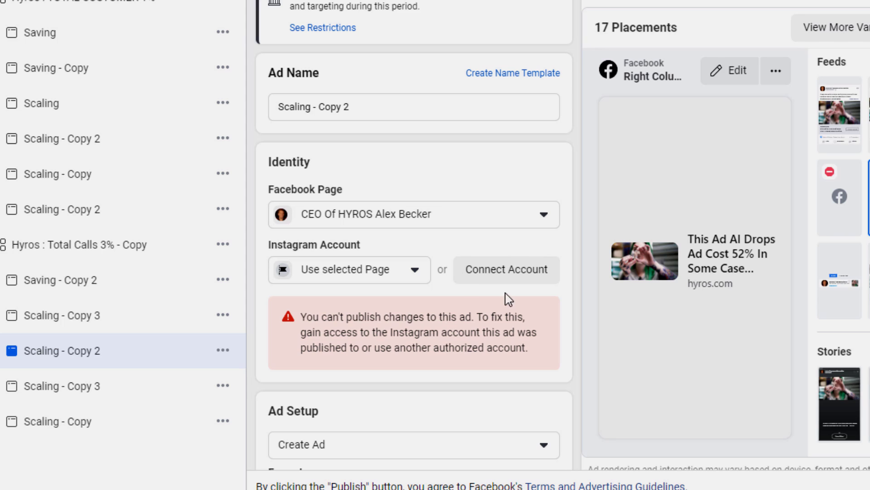
Step: Preview the Scaling - Copy 2 ad as a feed post, read through its primary text and highlight the body copy
scroll(509, 300, "down", 5)
left_click(816, 118)
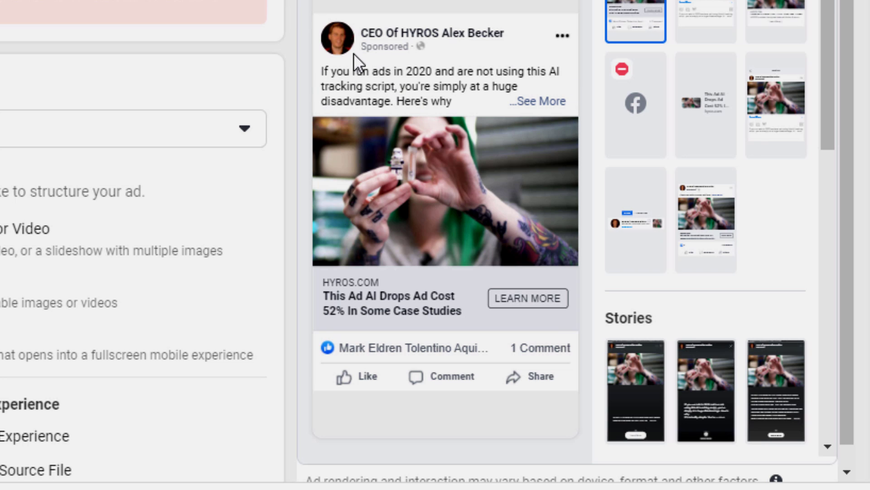
scroll(270, 274, "down", 5)
scroll(226, 336, "down", 8)
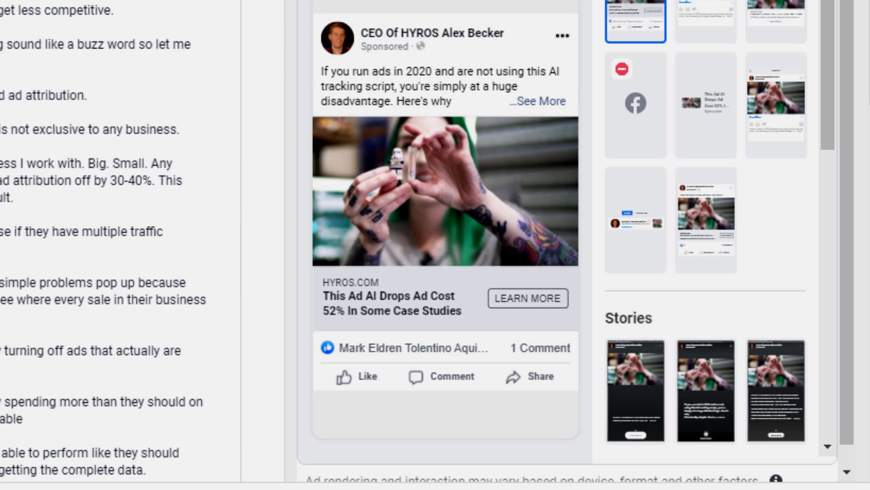
left_click_drag(104, 2, 181, 455)
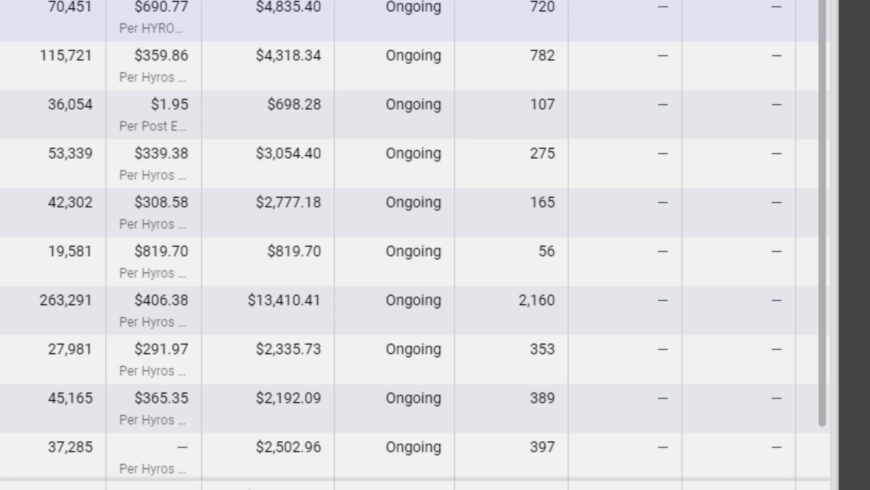
Step: Open the Scaling - Copy video ad in the Hyros : Infusionsoft ad set, play its video and rewind it to the start
left_click(272, 20)
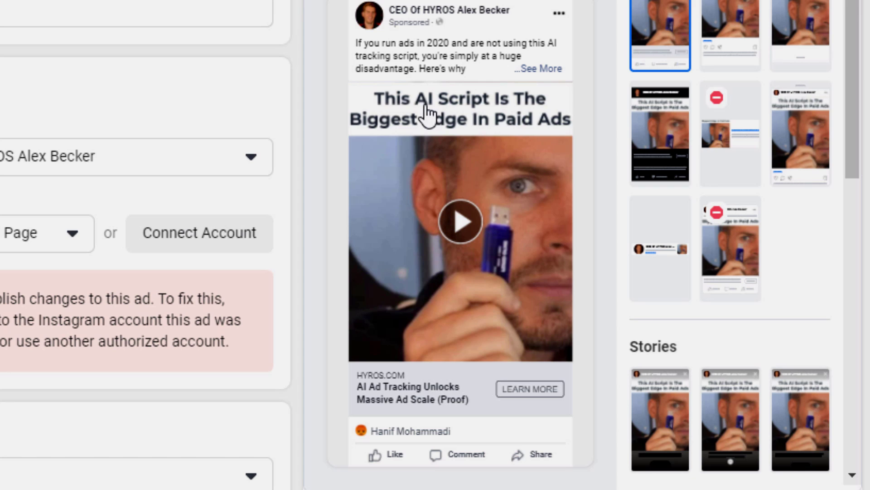
left_click(459, 218)
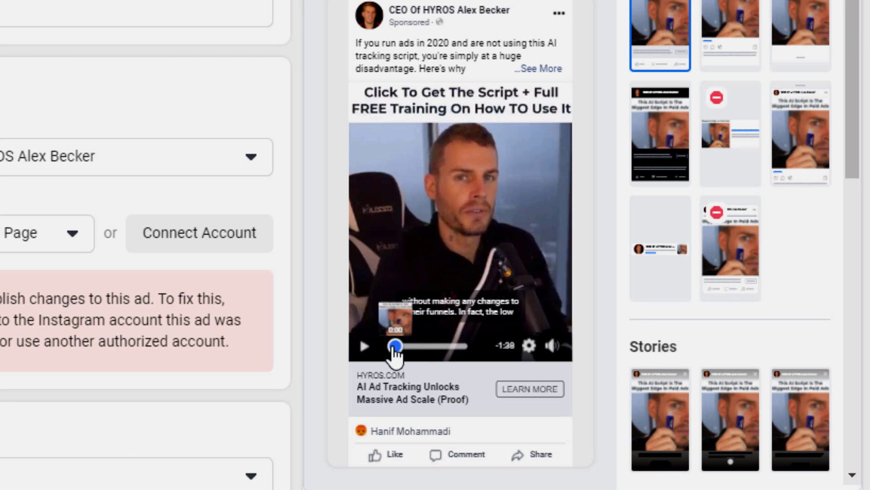
left_click(395, 347)
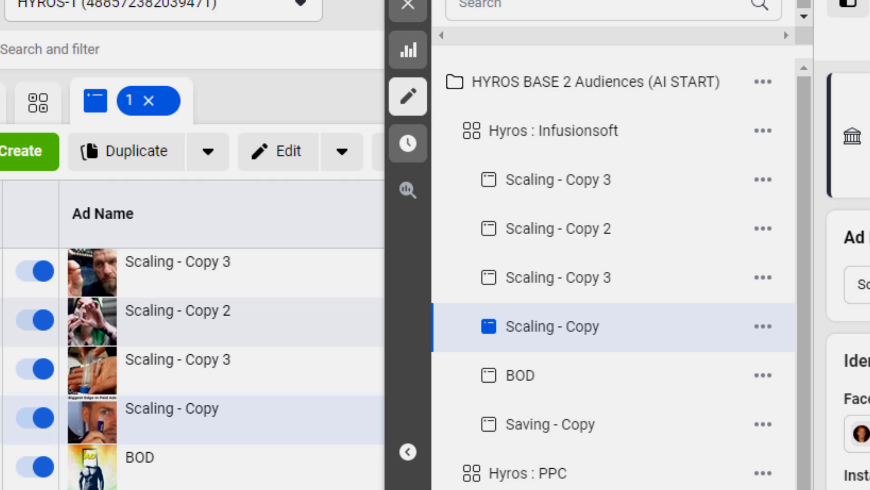
Step: Close the ad editor and view the ads of the Hyros : Memes 3 and Hyros : Memes 1 ad sets in the Hyros HARD Retarget campaign
left_click(408, 5)
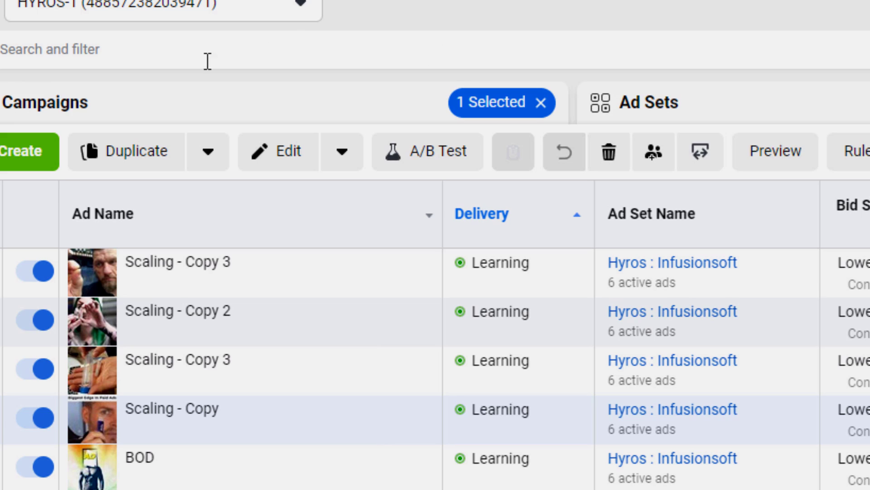
left_click(747, 119)
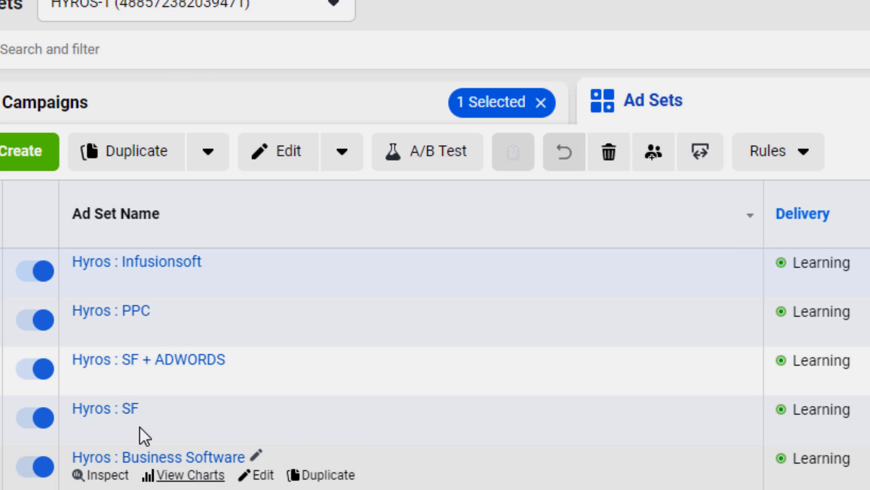
left_click(344, 110)
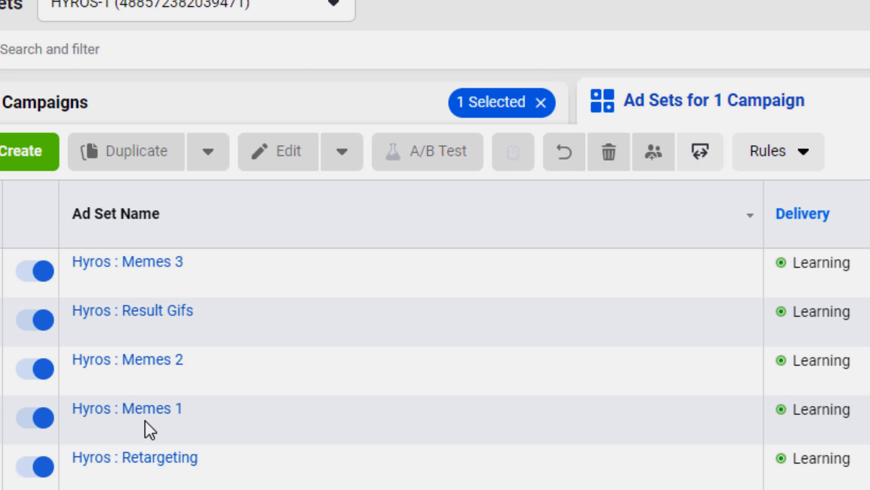
left_click(162, 262)
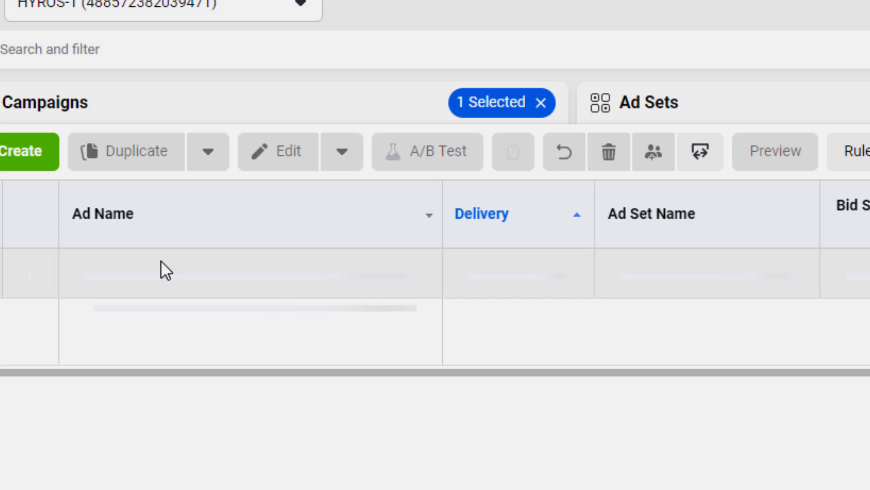
left_click(246, 280)
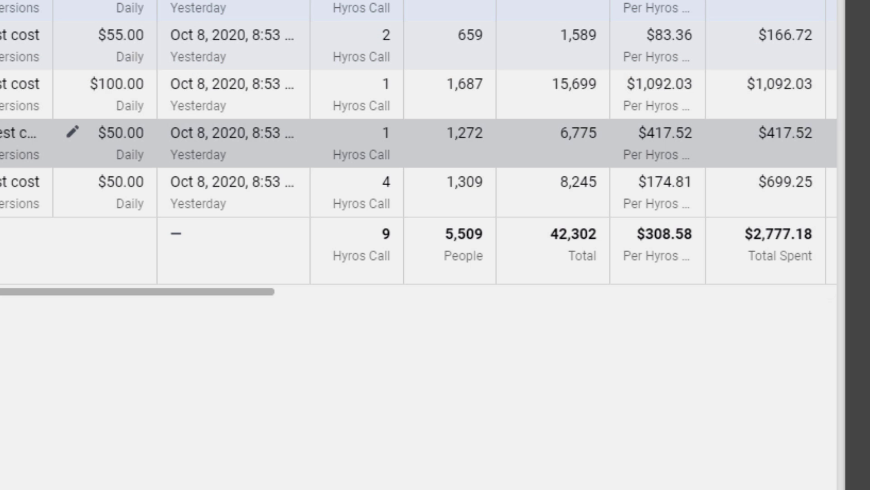
left_click(227, 143)
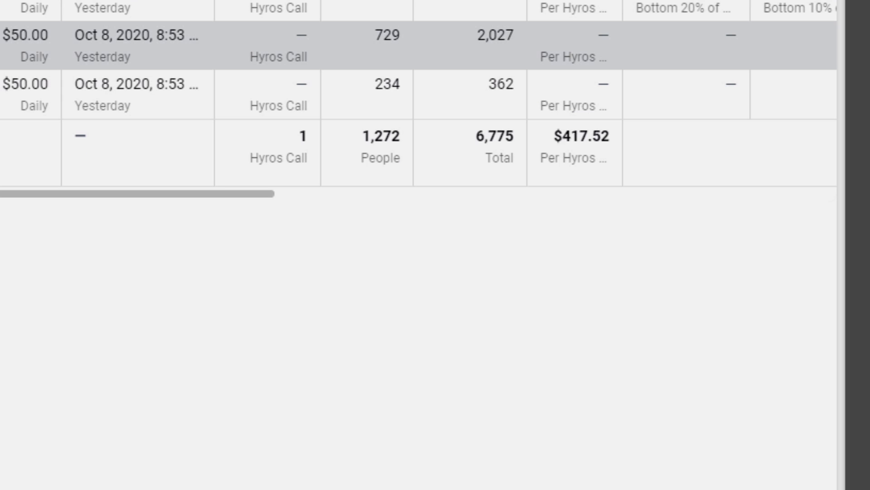